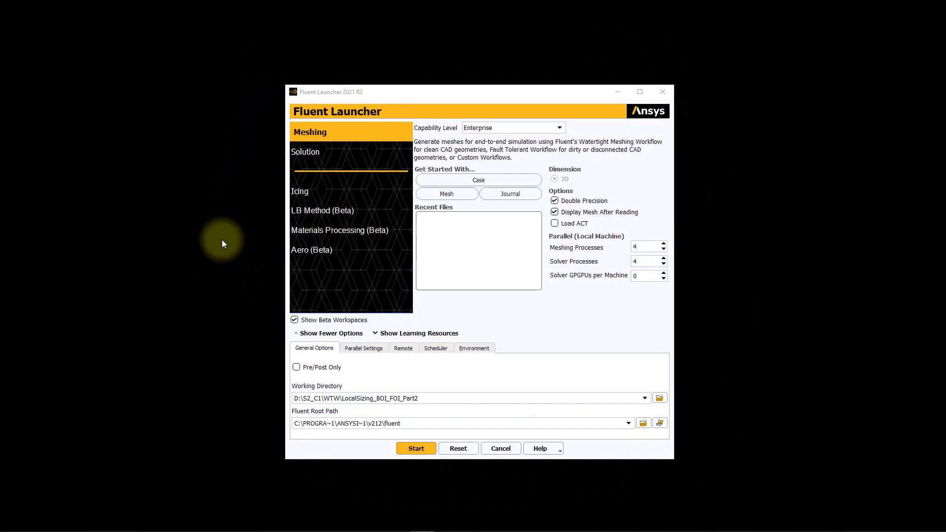
- Start a meshing session with 4 solver processes and load the Watertight Geometry workflow
click(663, 258)
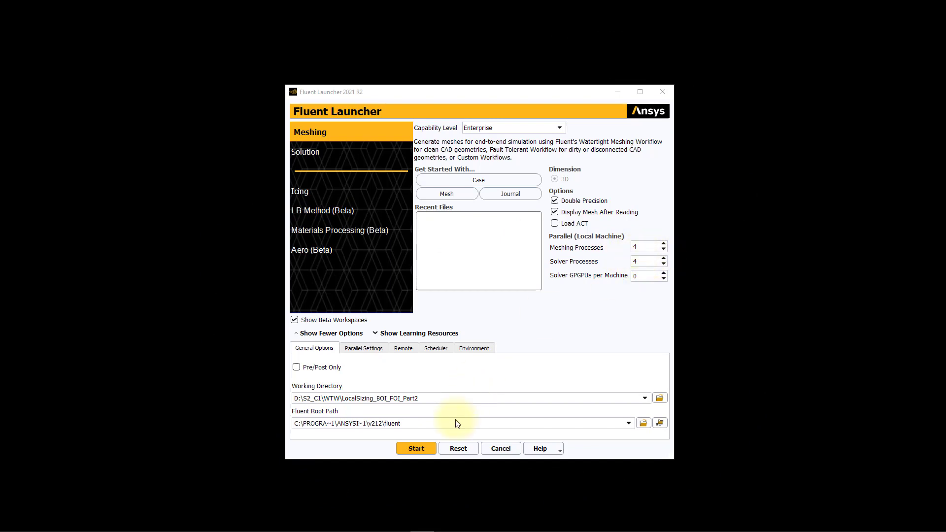
click(423, 449)
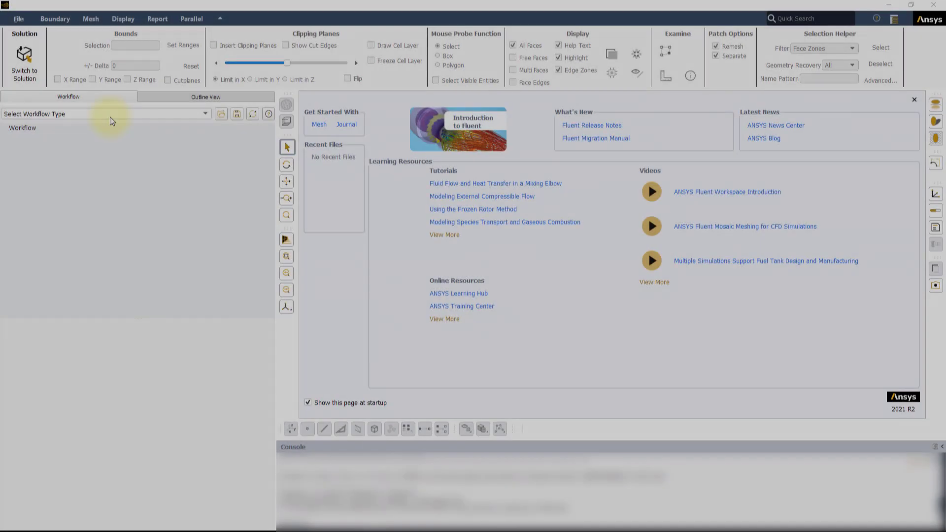
click(111, 117)
click(104, 132)
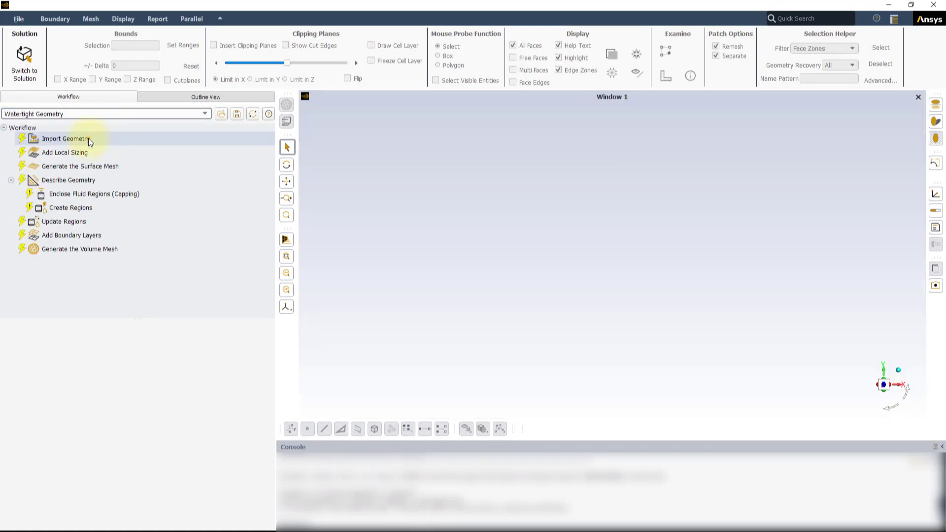
- Import the CAD geometry file Example-BOI-FOI-ST.scdoc into the workflow with units in mm
click(87, 138)
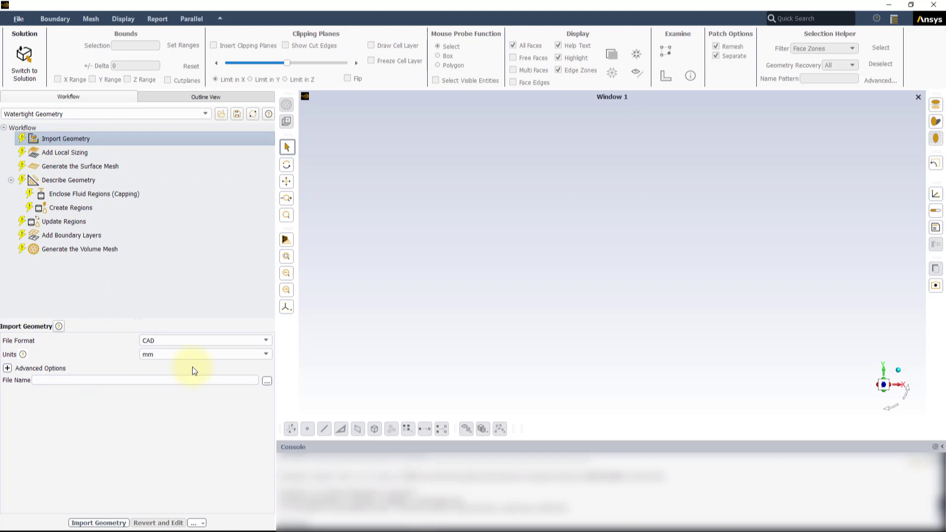
click(266, 382)
click(448, 203)
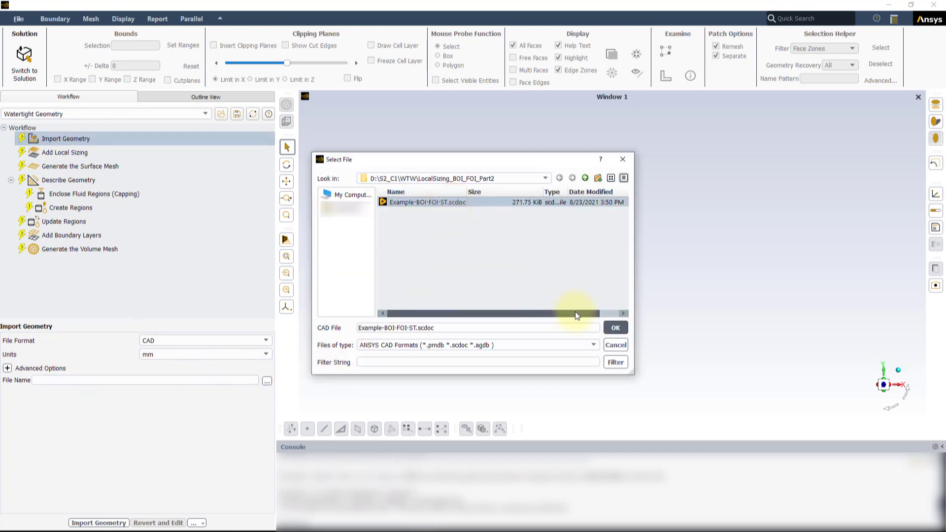
click(615, 328)
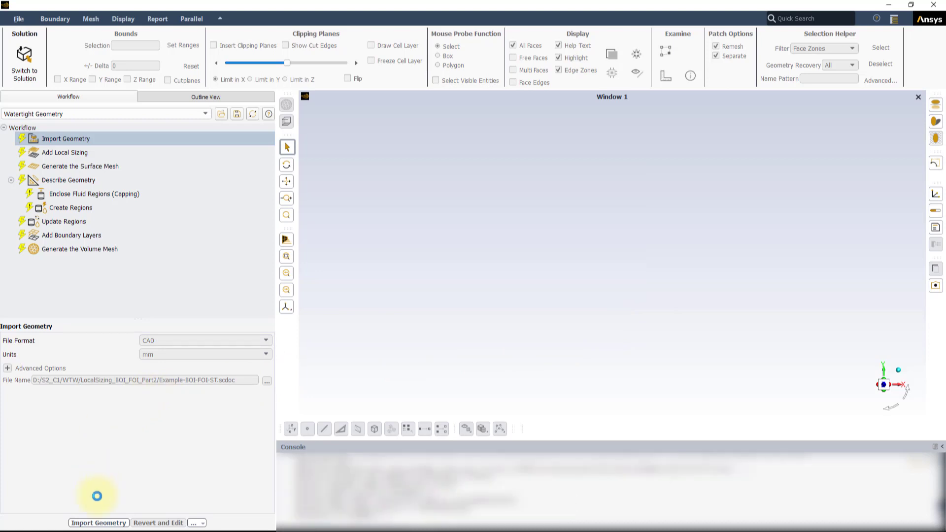
click(98, 523)
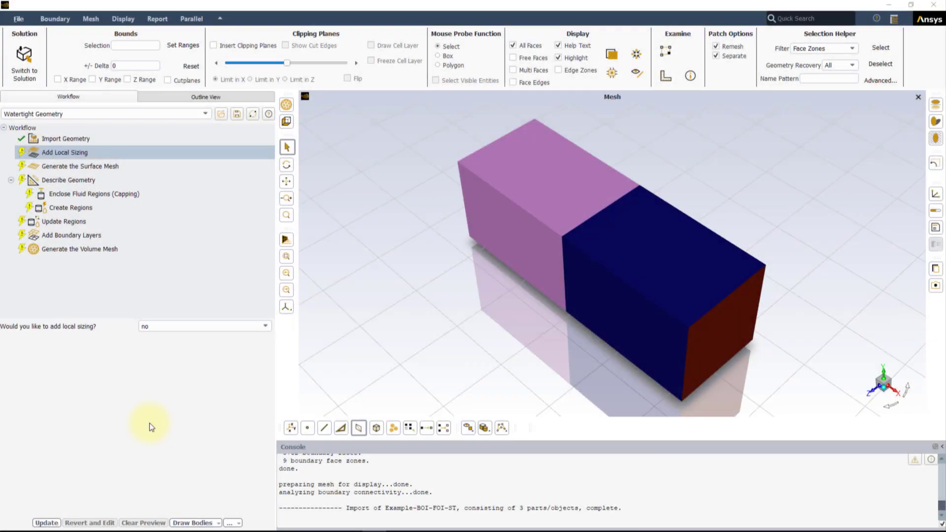
- Insert a clipping plane limited in Z to expose the inner bodies, and probe the surface of the hollow solid2 cylinder
click(258, 48)
click(284, 79)
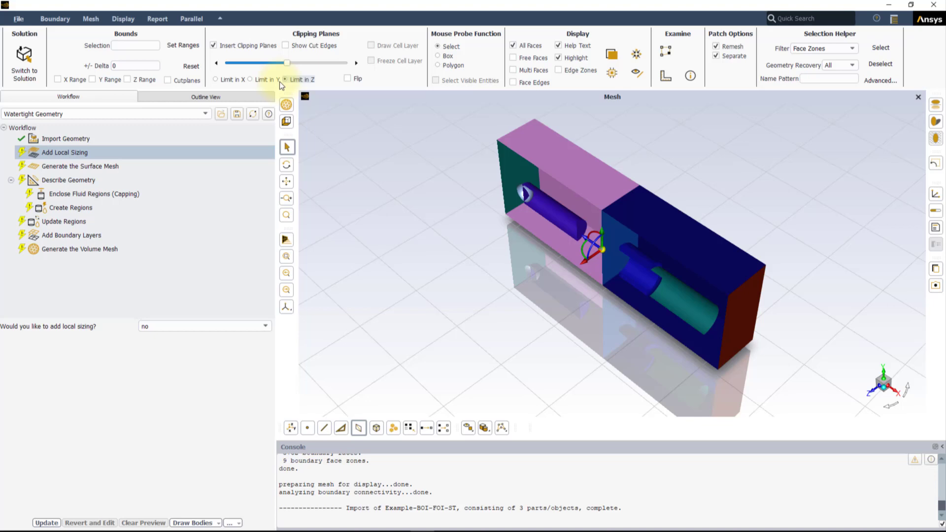
drag(501, 345, 585, 327)
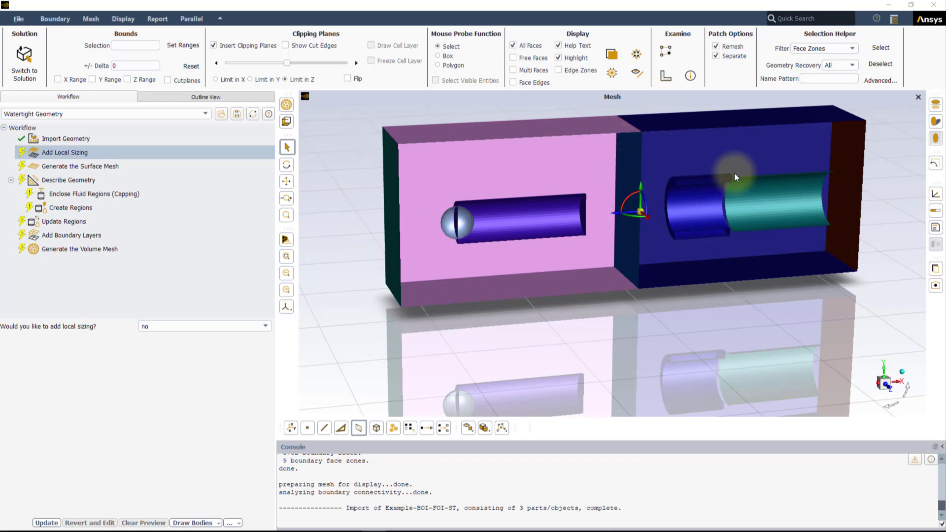
click(676, 179)
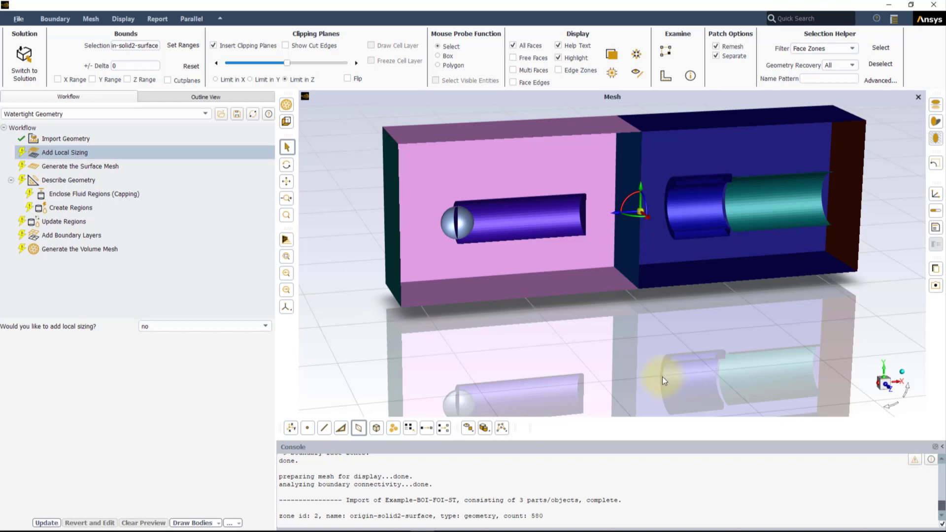
- Enable local sizing in the workflow and set the size control type to Body Size
click(78, 156)
click(152, 327)
click(152, 343)
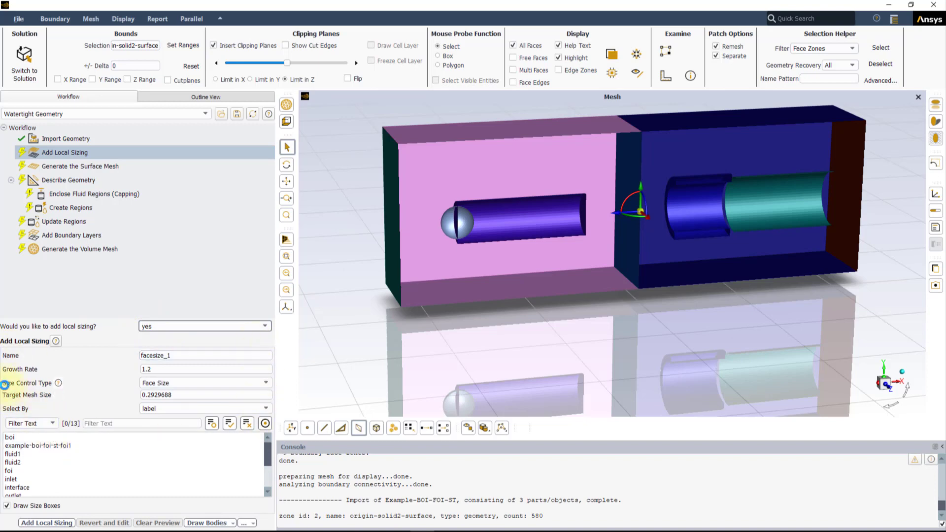
click(169, 384)
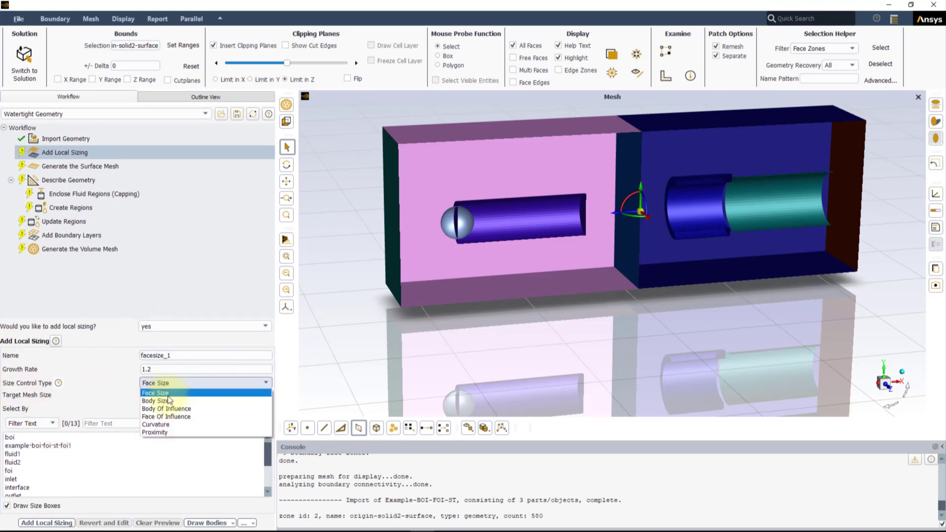
click(165, 403)
click(165, 403)
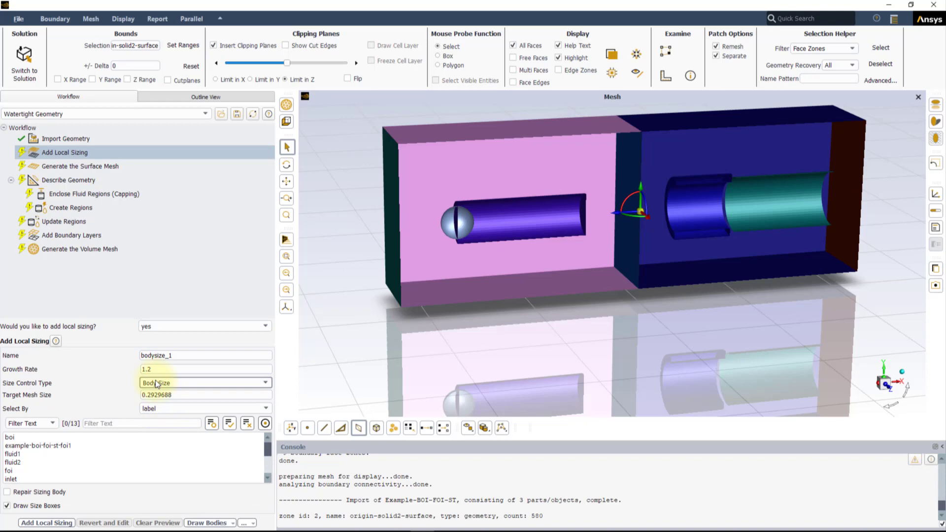
- Set the body sizing's target mesh size to 2, assign it to the solid1 label, and add it to the workflow
drag(173, 395, 112, 392)
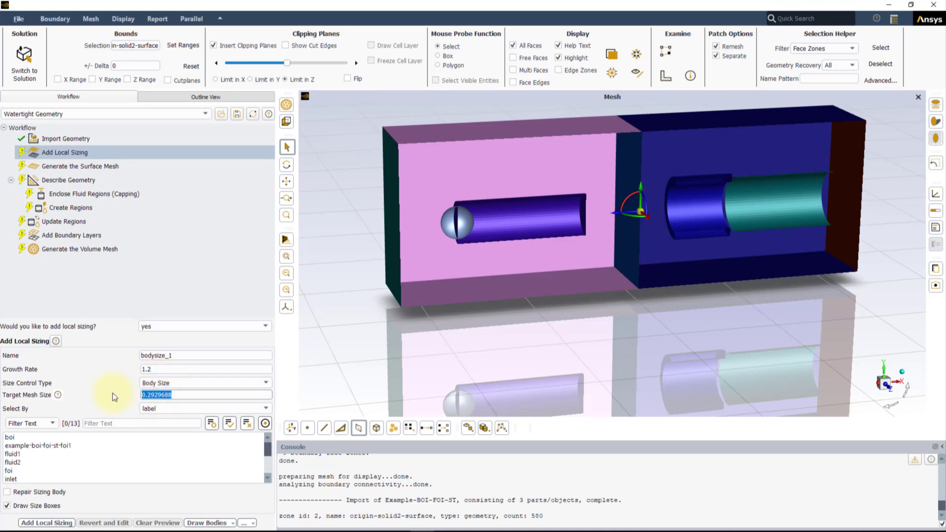
text(2)
key(Return)
scroll(89, 456, down, 3)
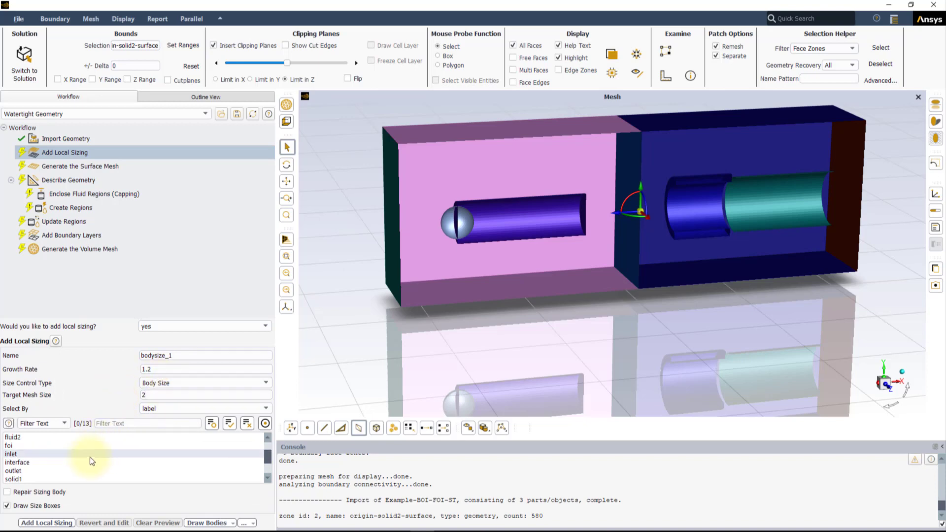
click(73, 446)
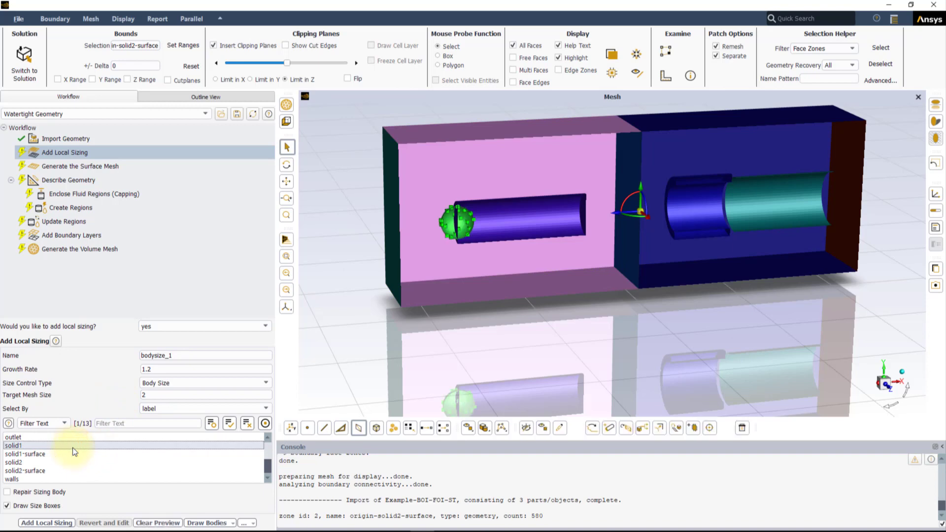
click(54, 521)
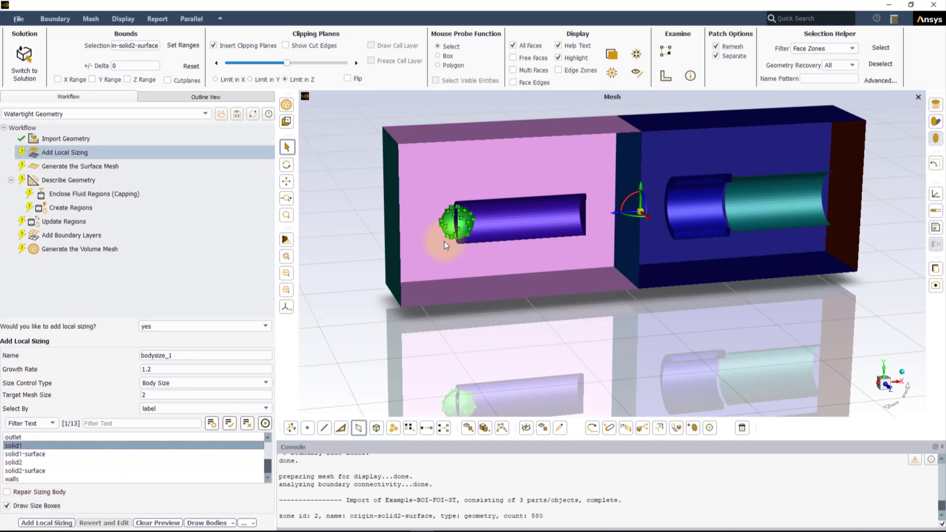
scroll(472, 224, up, 4)
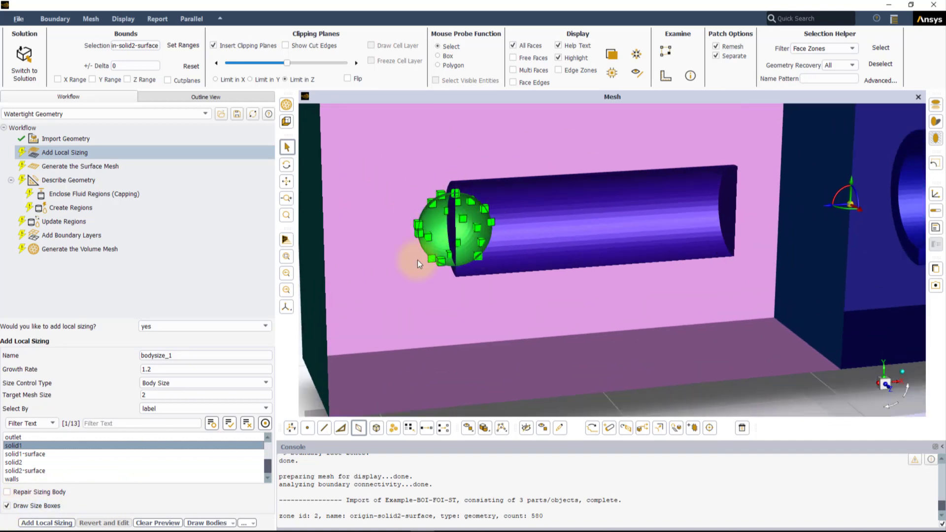
scroll(450, 230, down, 4)
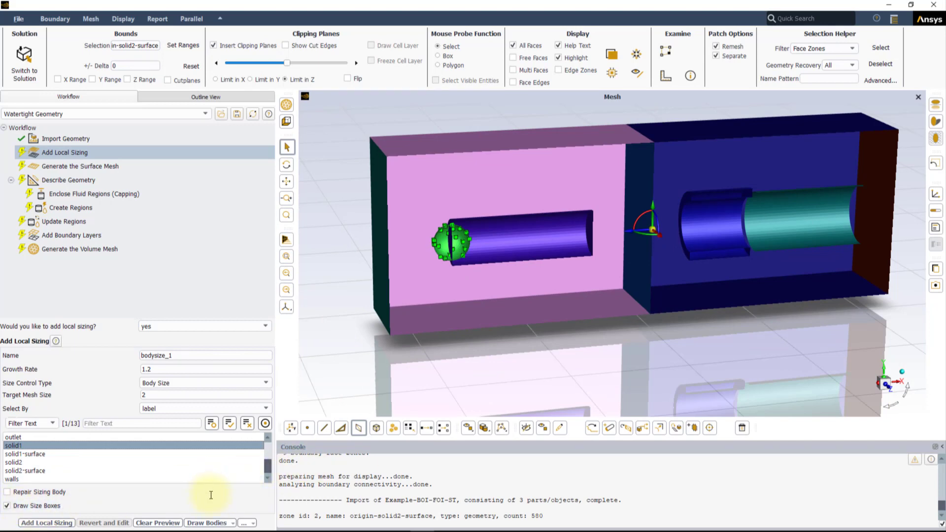
click(52, 523)
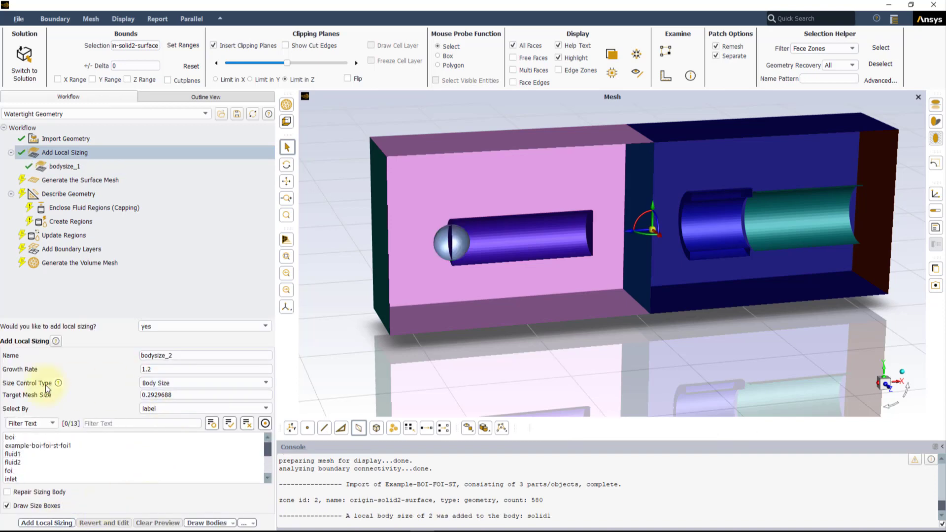
- Add a Body Of Influence local sizing with a target mesh size of 1 on the boi label
click(150, 384)
click(166, 413)
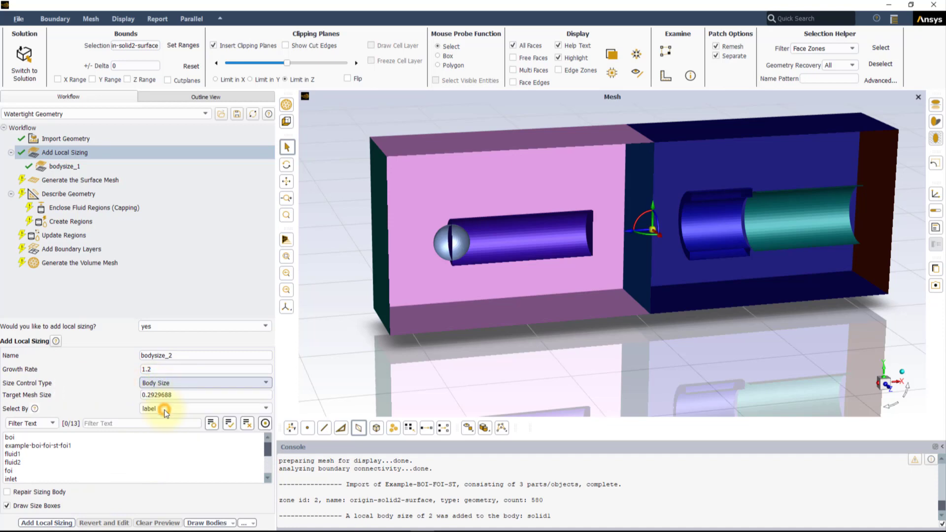
double_click(168, 395)
text(1)
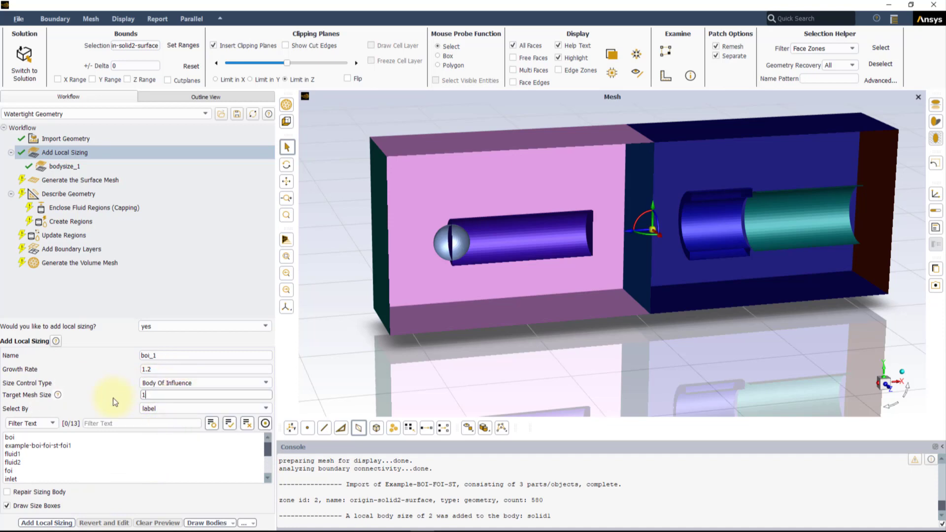
click(113, 401)
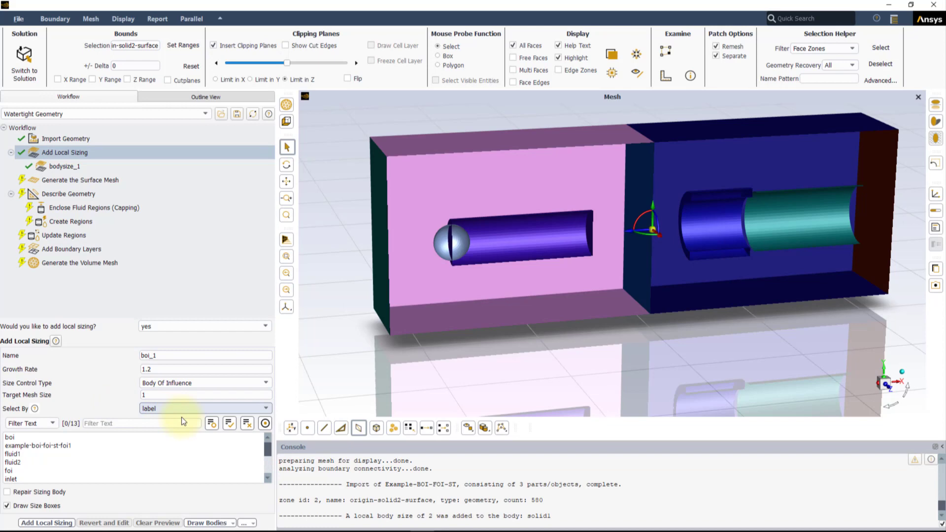
click(227, 438)
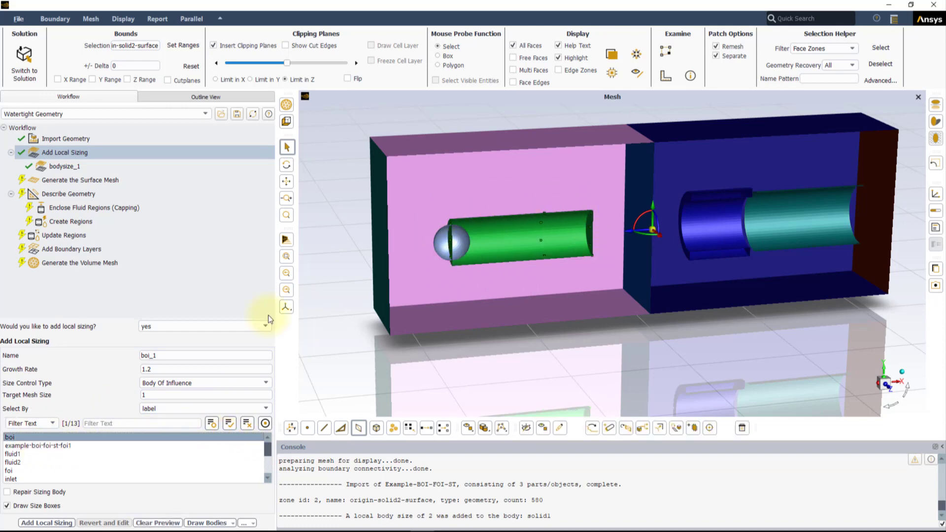
click(43, 526)
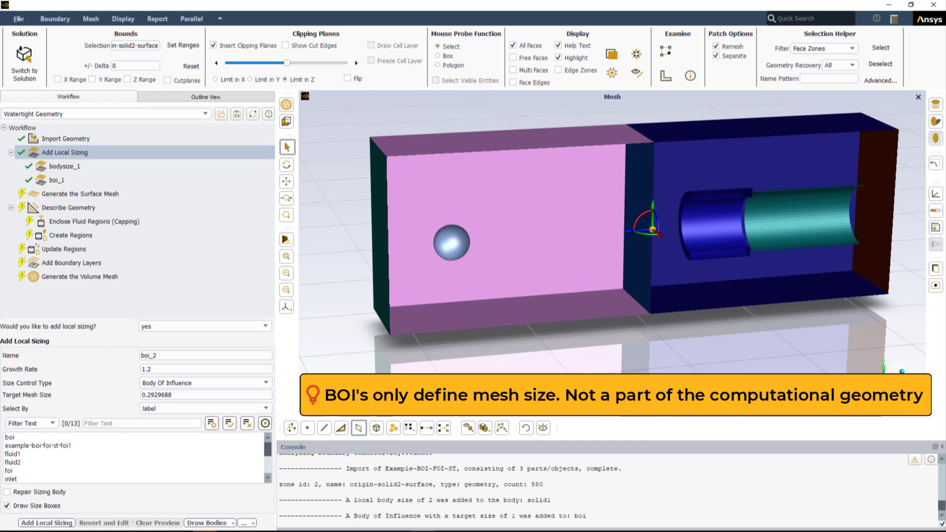
- Add a Face Size local sizing with a target mesh size of 2 on the solid2-surface label
click(144, 384)
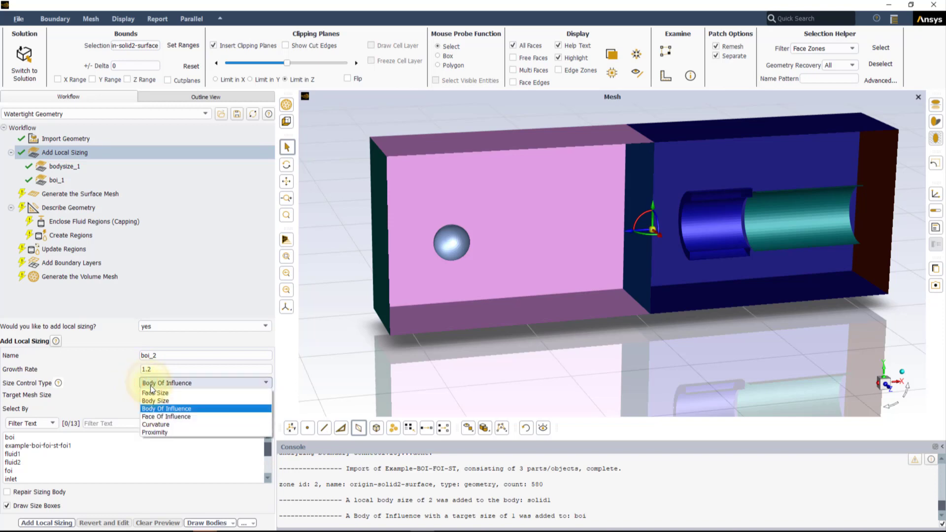
click(153, 394)
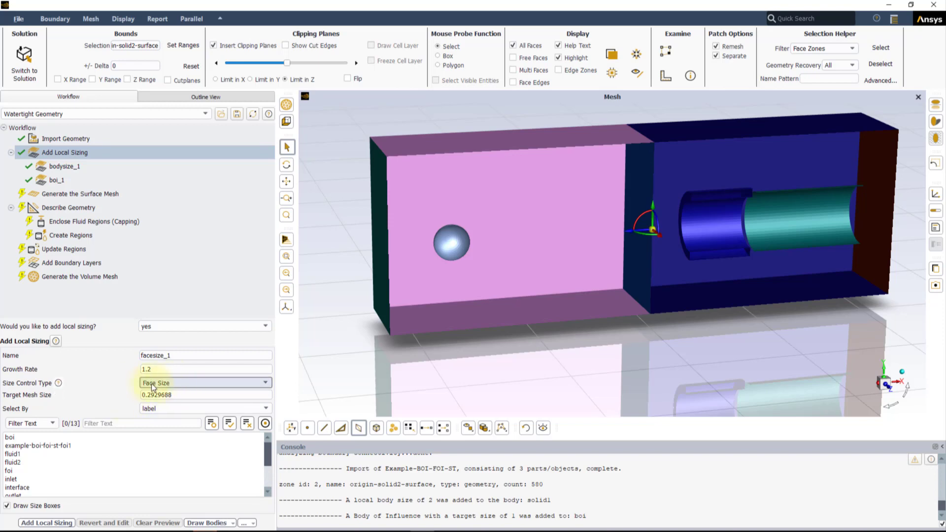
drag(178, 394, 103, 397)
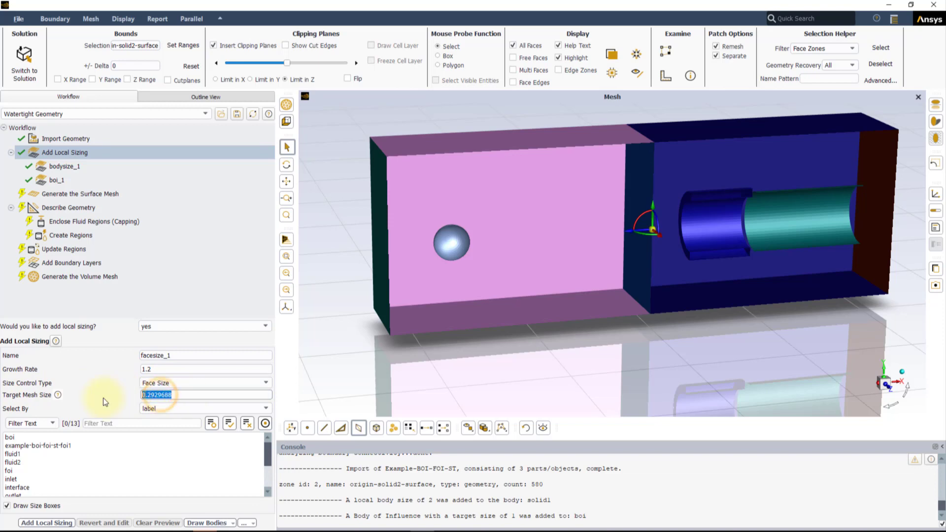
text(2)
click(102, 397)
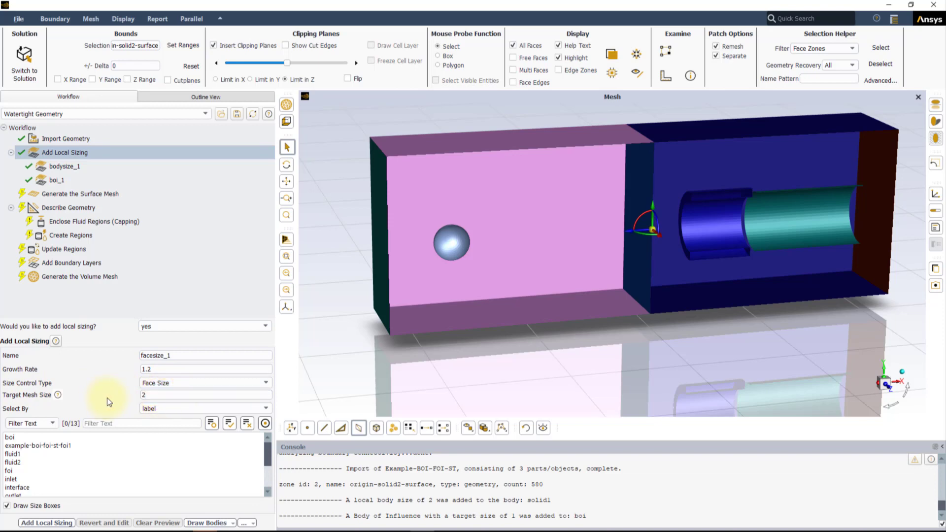
scroll(143, 452, down, 2)
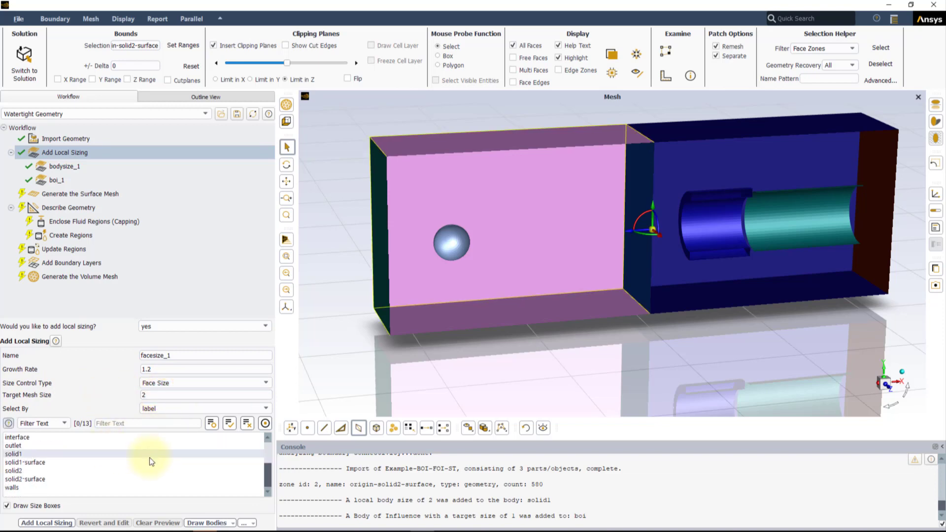
click(124, 480)
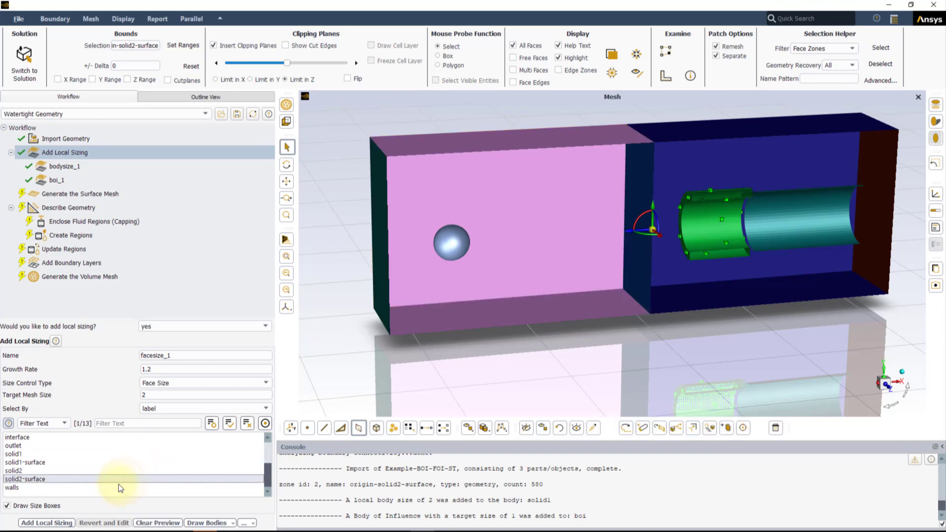
click(60, 523)
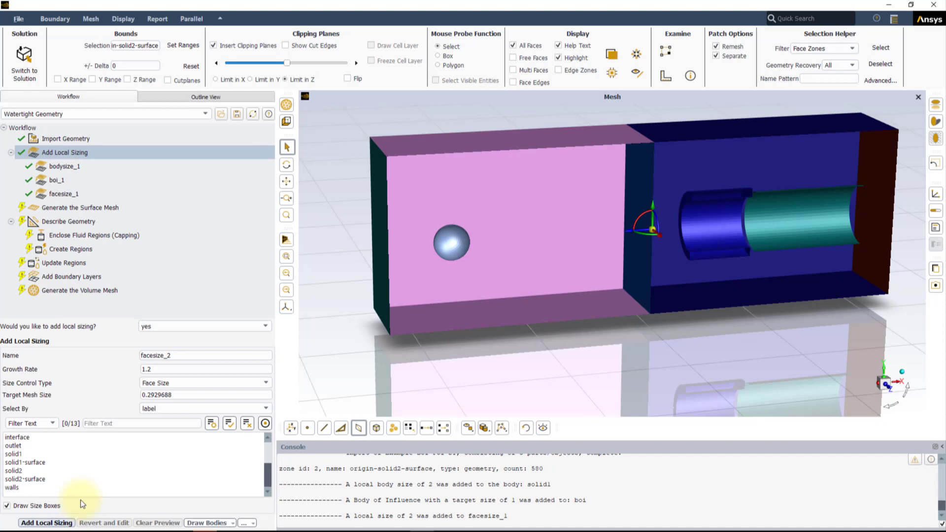
- Add a Face Of Influence local sizing with a target mesh size of 1 on the foi label
click(201, 383)
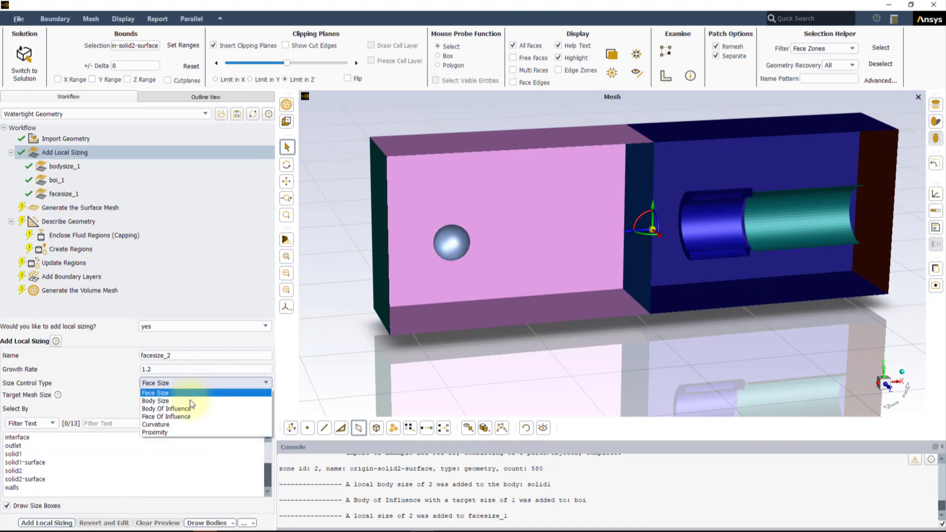
click(181, 414)
double_click(162, 394)
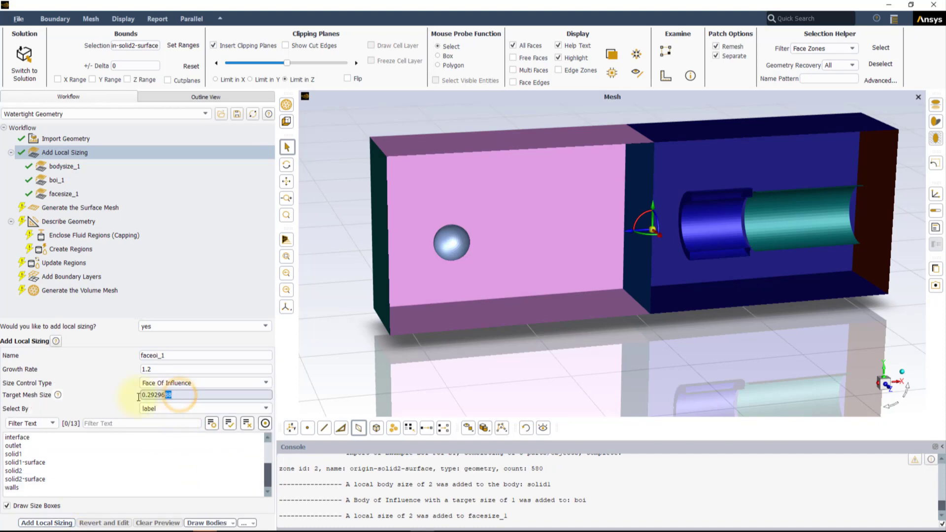
text(1)
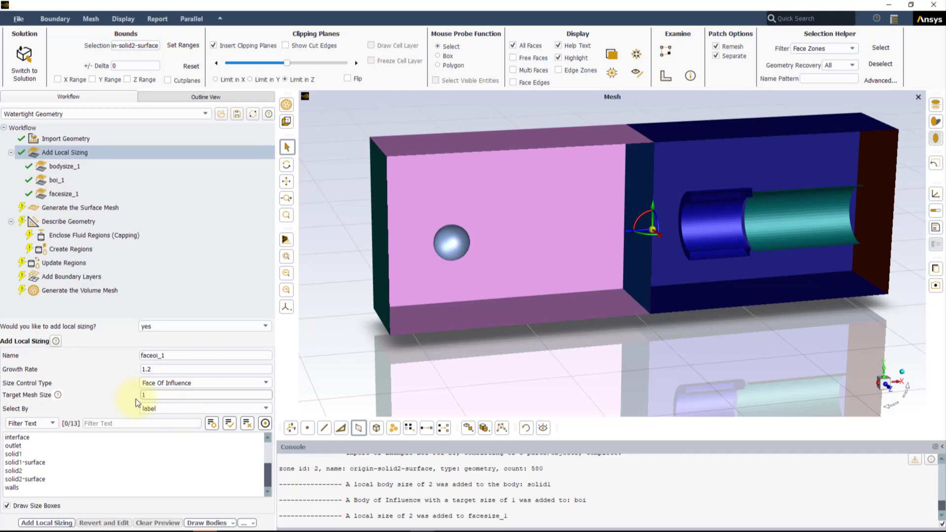
scroll(93, 477, up, 3)
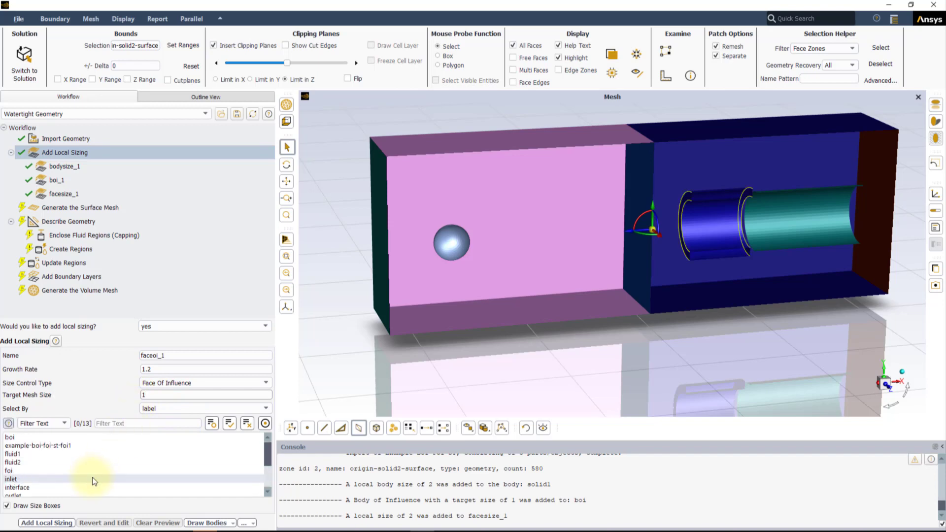
click(59, 471)
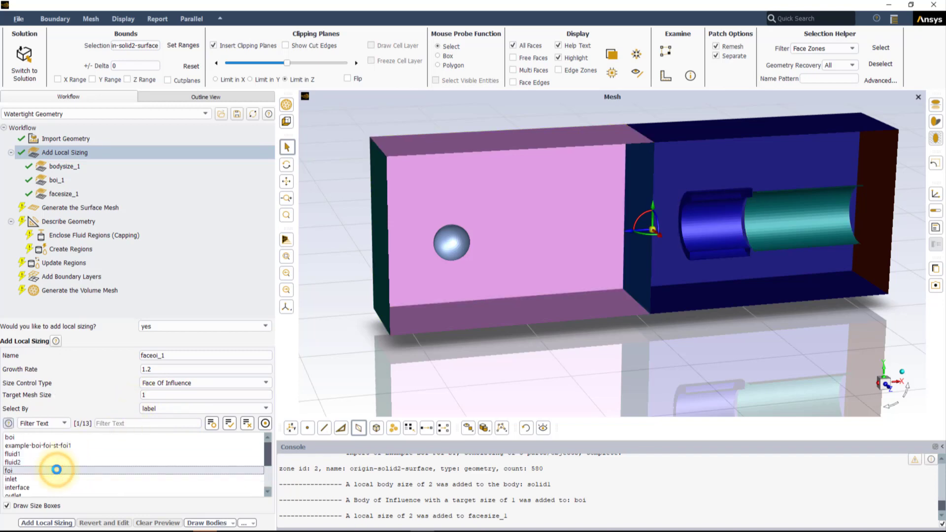
click(63, 524)
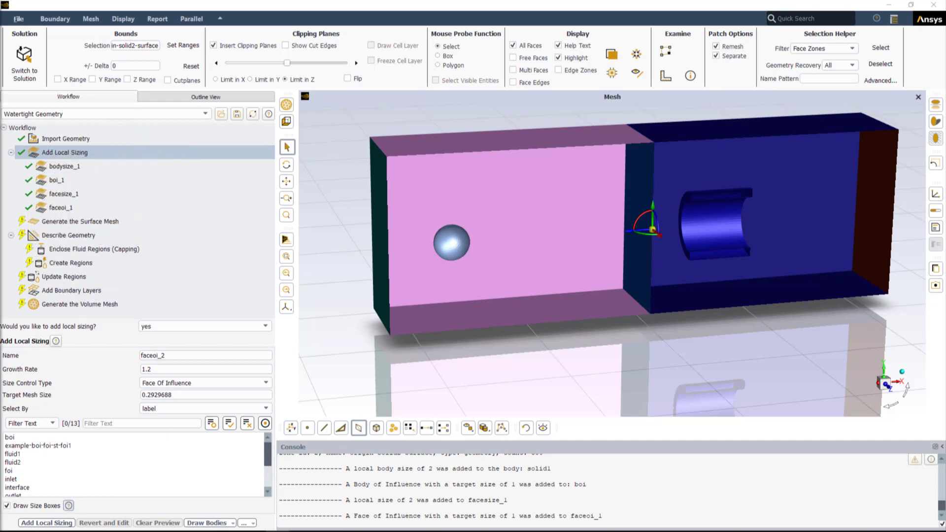
- Generate the surface mesh with a minimum size of 1
click(113, 222)
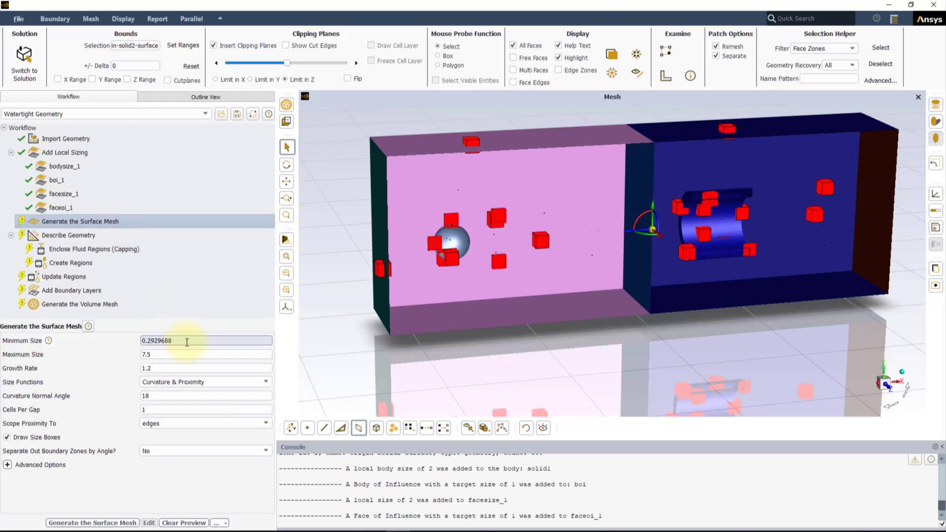
drag(187, 342, 120, 338)
text(1)
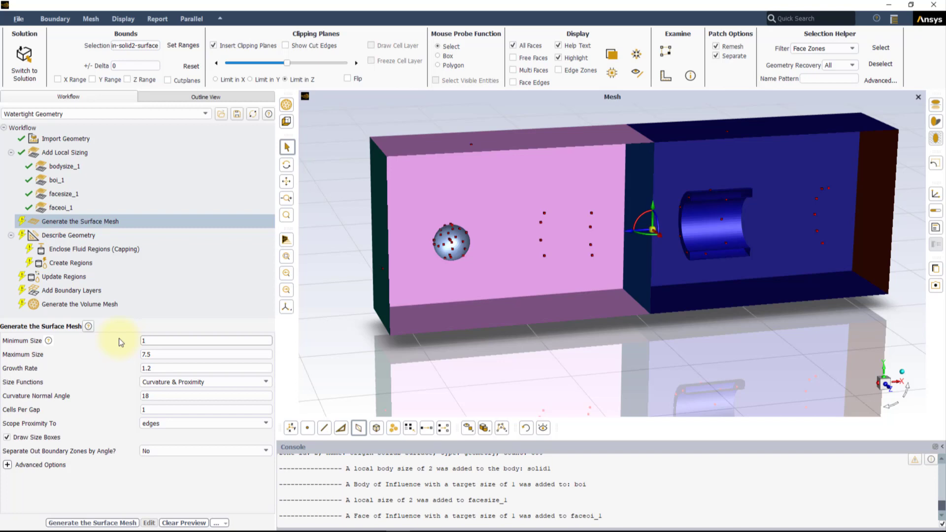
click(93, 524)
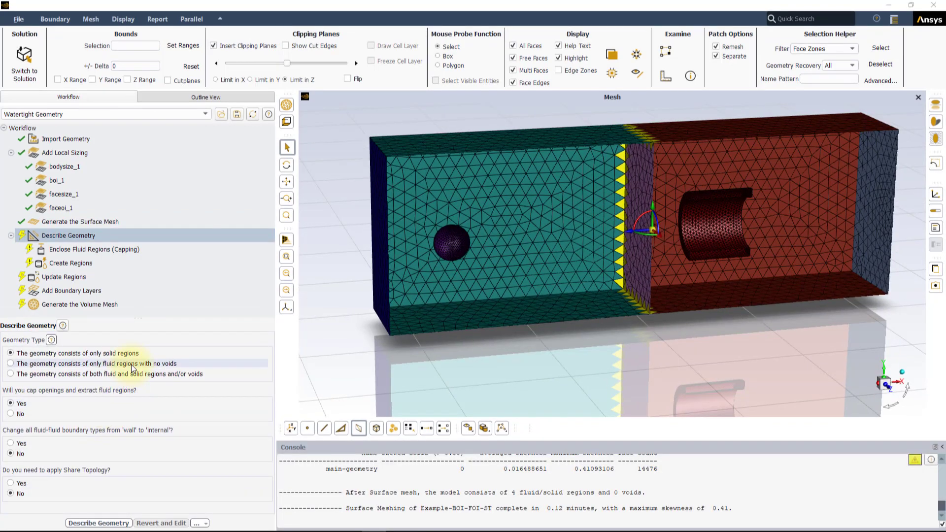
- Describe the geometry as having both fluid and solid regions and/or voids, with fluid-fluid boundary types changed from wall to internal
click(109, 374)
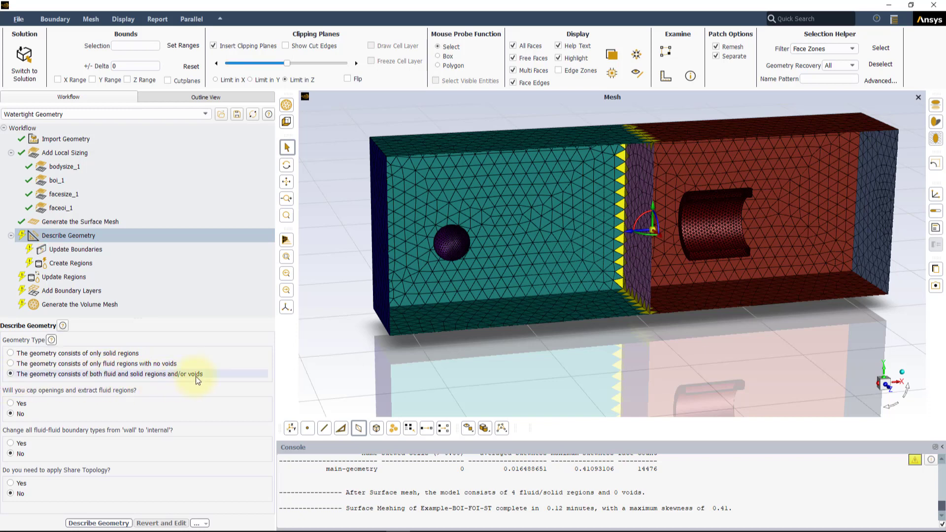
click(100, 445)
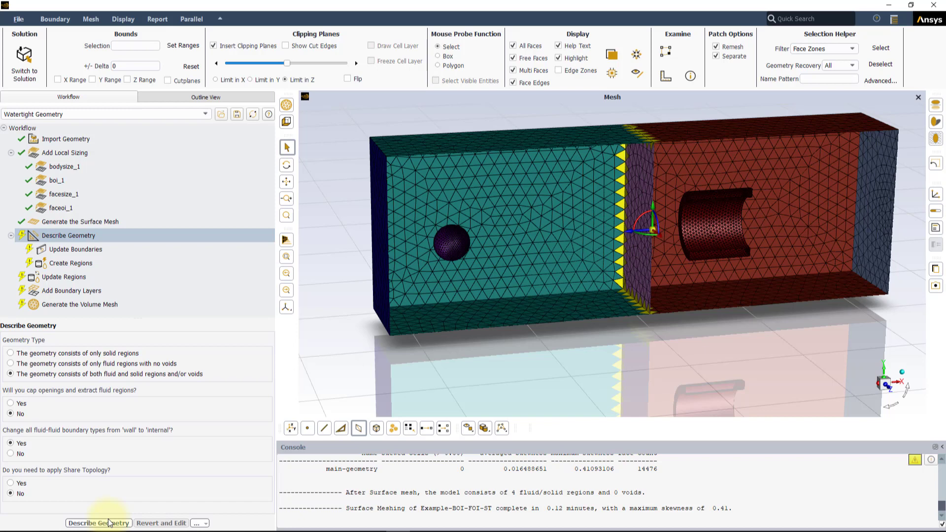
click(101, 523)
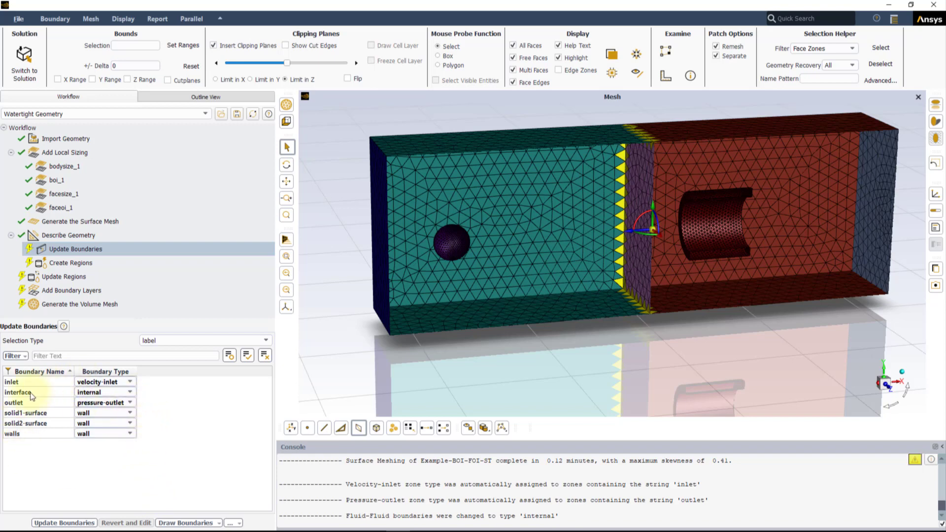
- Accept the preset boundary and region types, creating the regions with an estimate of 2 fluid regions
click(75, 524)
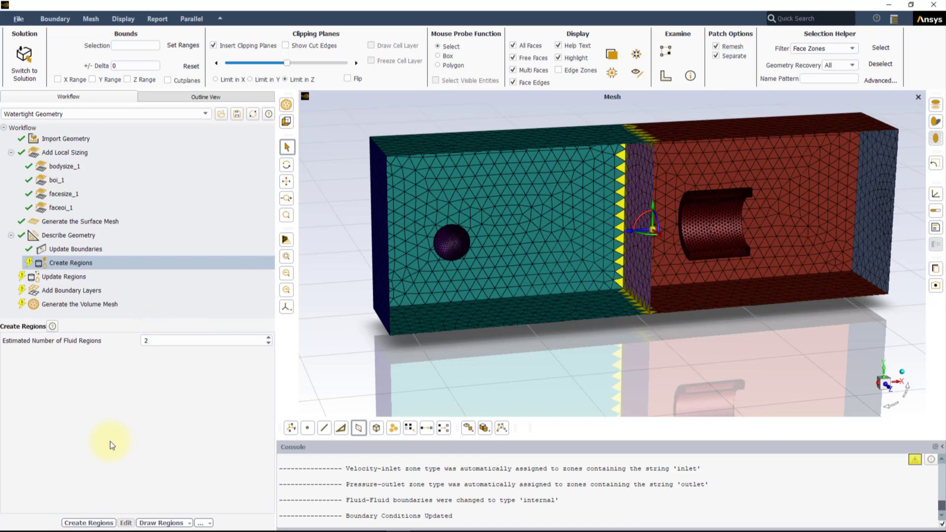
click(86, 523)
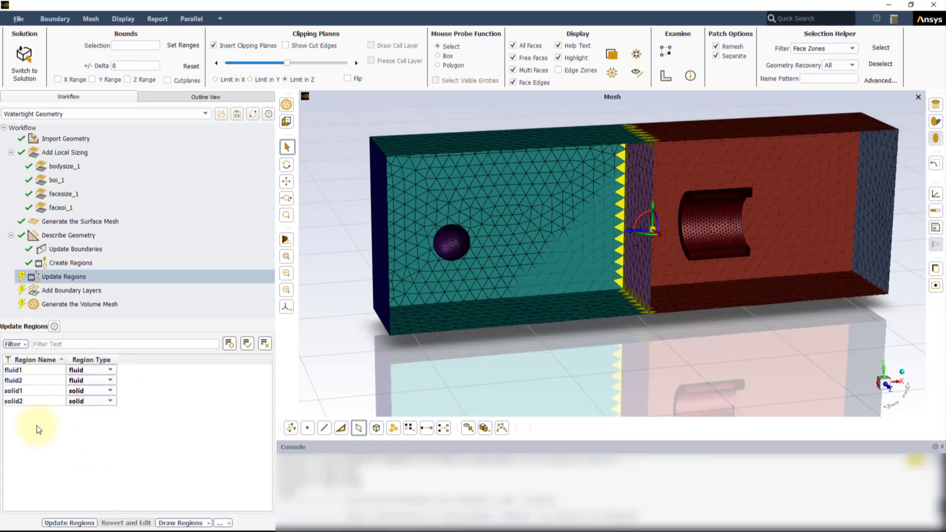
click(71, 523)
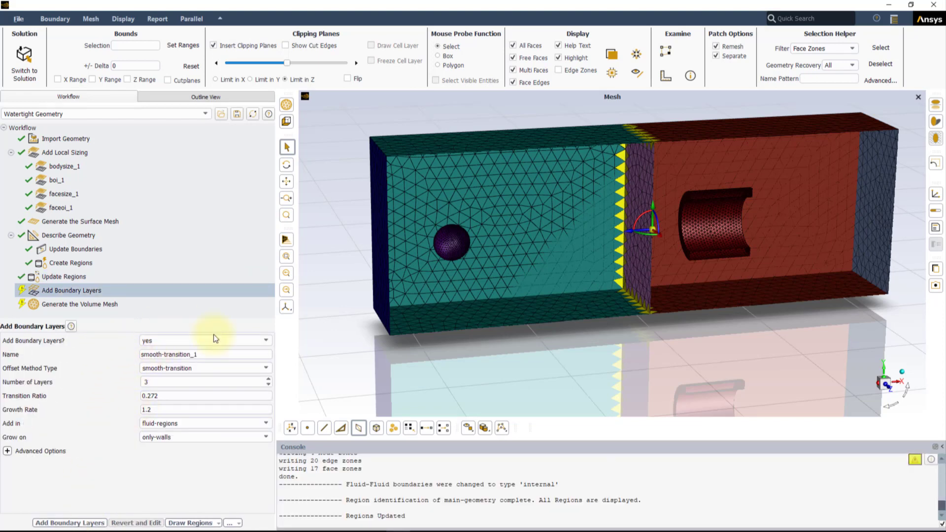
- Add the default smooth-transition boundary layers with 3 layers, and generate the volume mesh with poly-hexcore fill
click(78, 524)
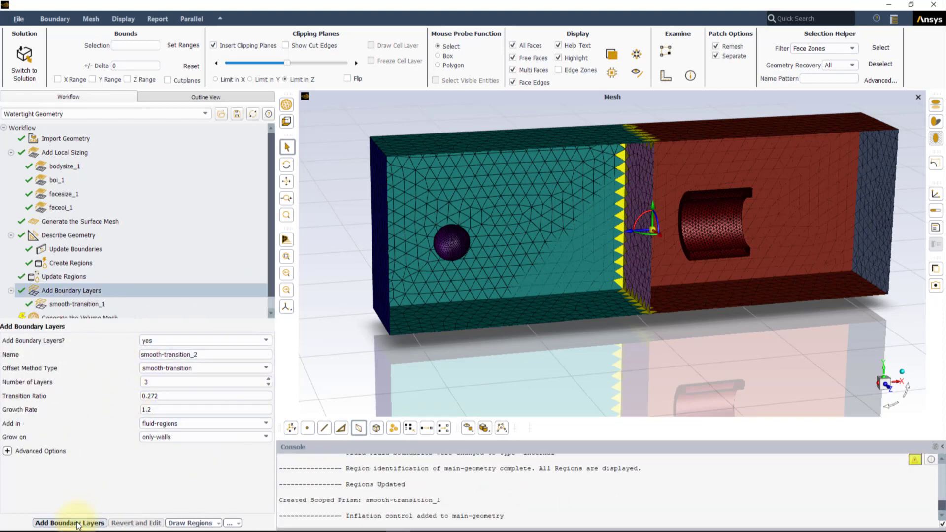
click(75, 314)
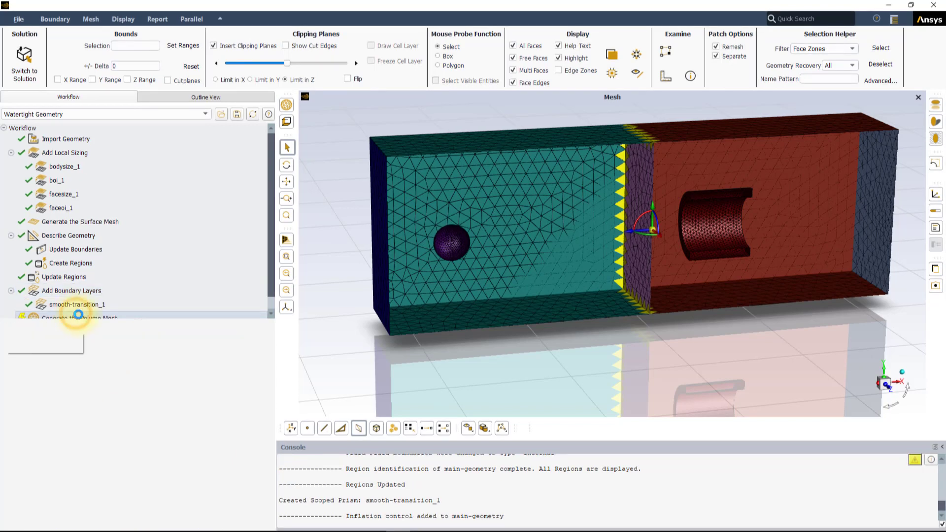
click(248, 337)
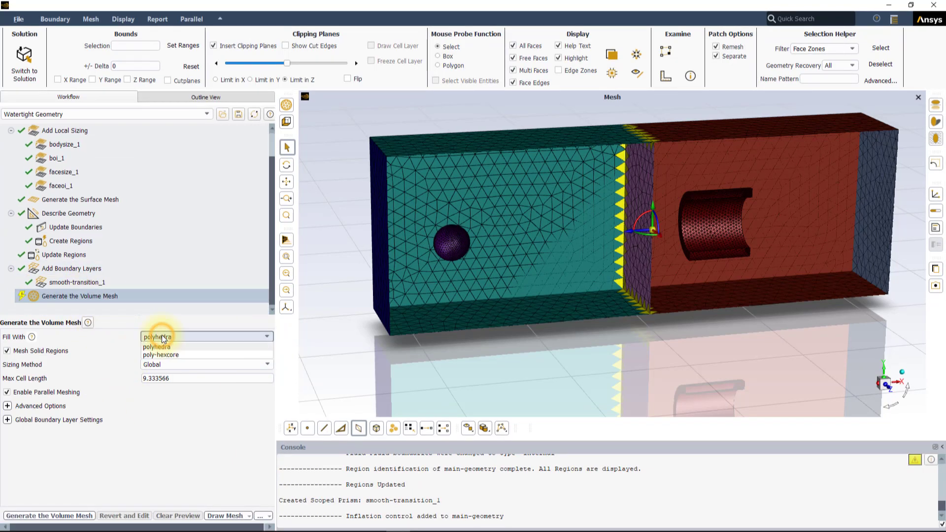
click(170, 369)
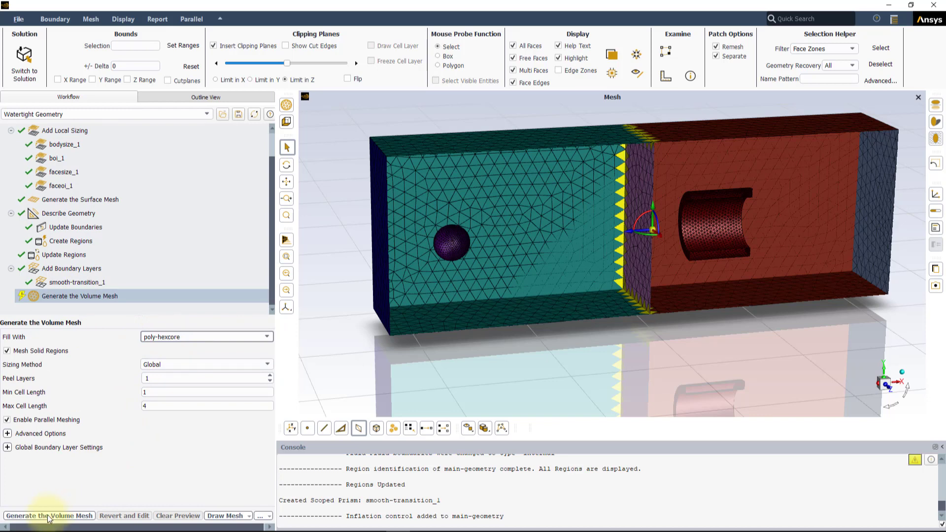
click(48, 516)
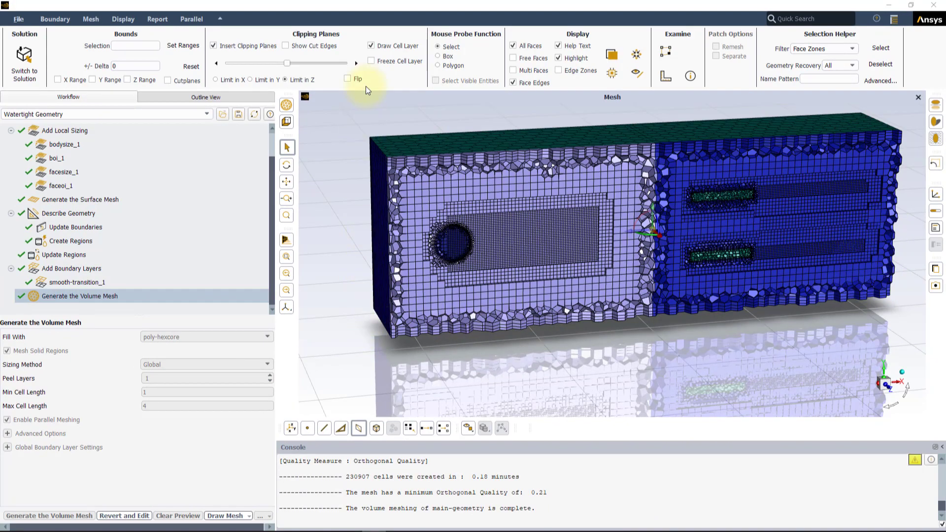
- Examine the clipped volume mesh, especially the refinement in and around the sphere and its body of influence
drag(409, 312, 351, 268)
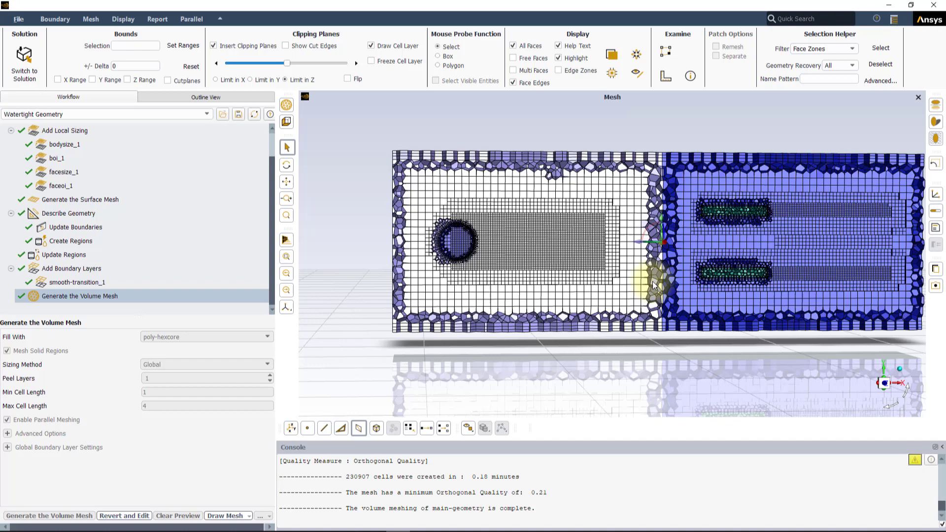
middle_drag(691, 273, 653, 274)
drag(652, 275, 647, 276)
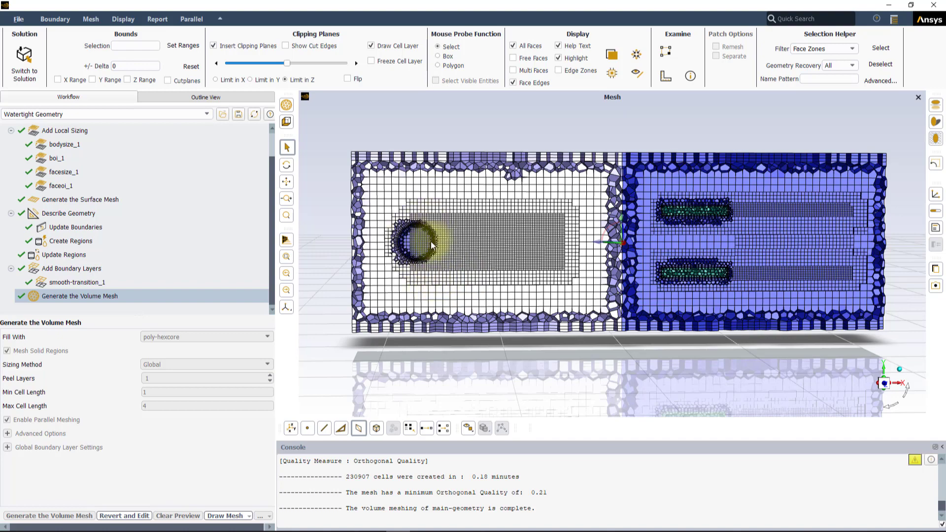
scroll(401, 232, up, 5)
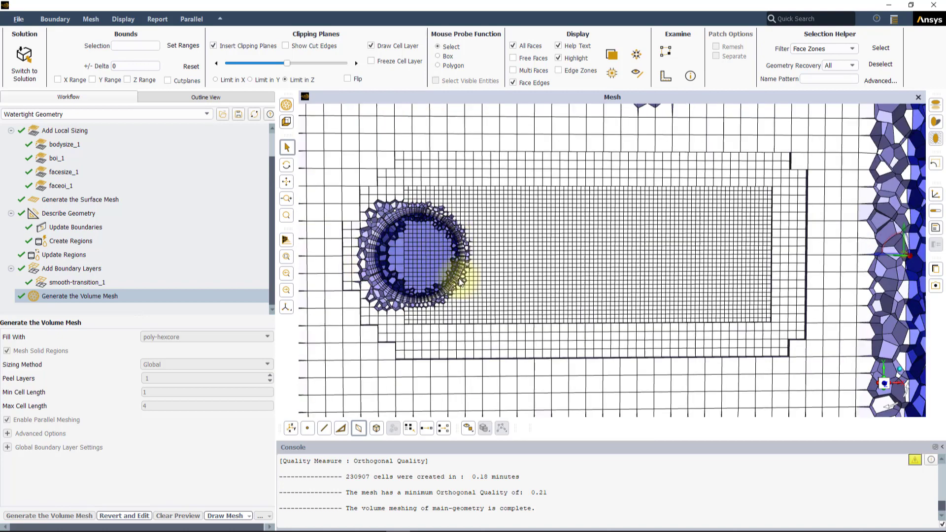
scroll(485, 285, down, 5)
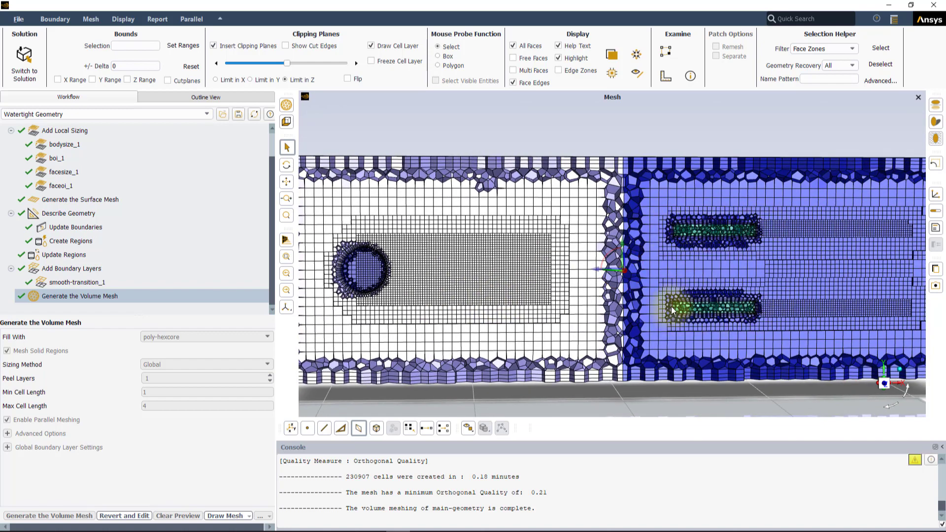
scroll(595, 381, down, 4)
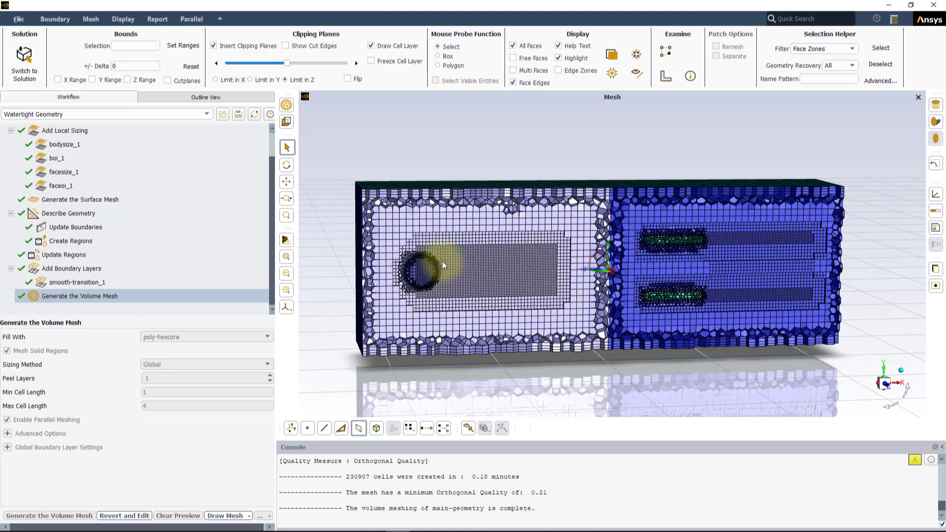
scroll(410, 268, up, 2)
scroll(410, 268, up, 4)
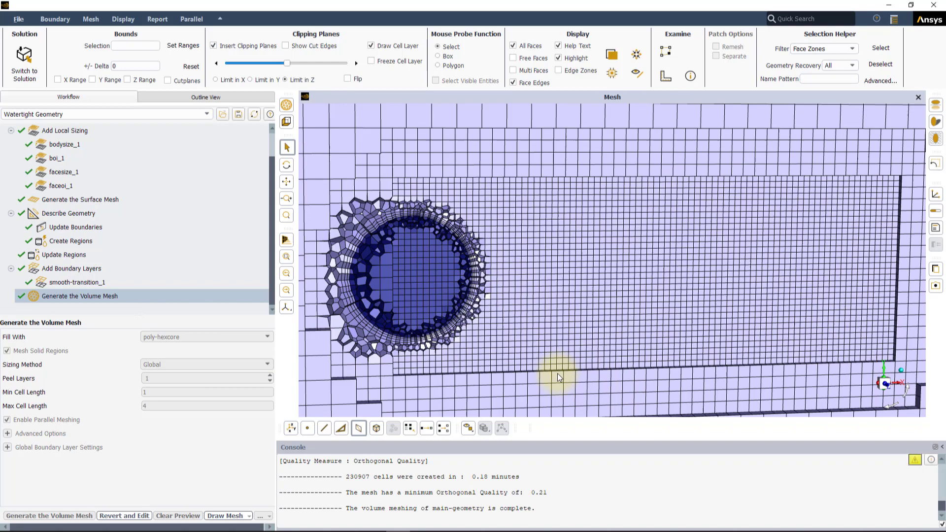
scroll(560, 357, down, 5)
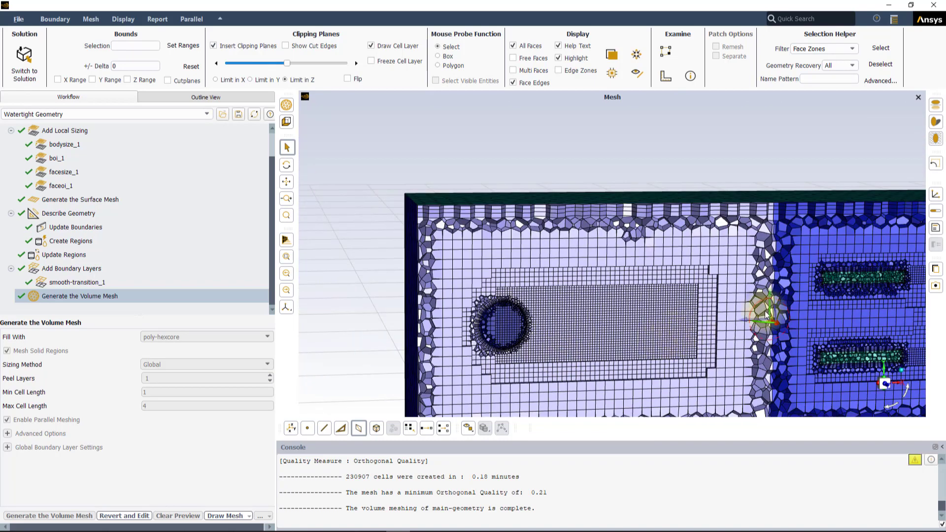
drag(765, 311, 515, 291)
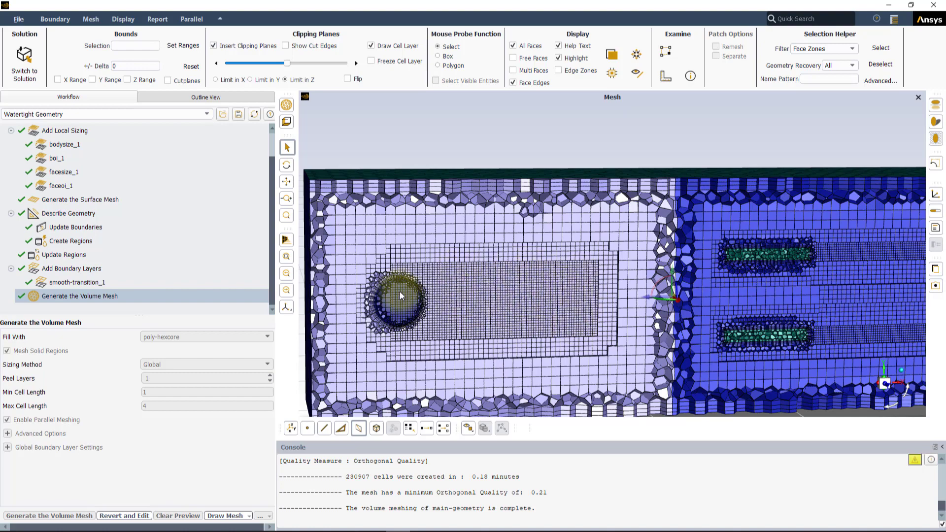
scroll(401, 292, up, 3)
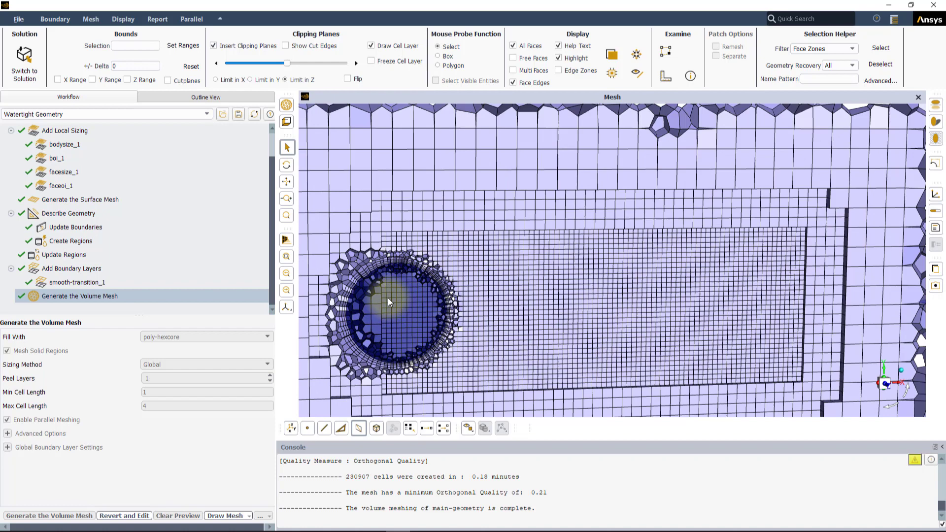
scroll(543, 341, down, 3)
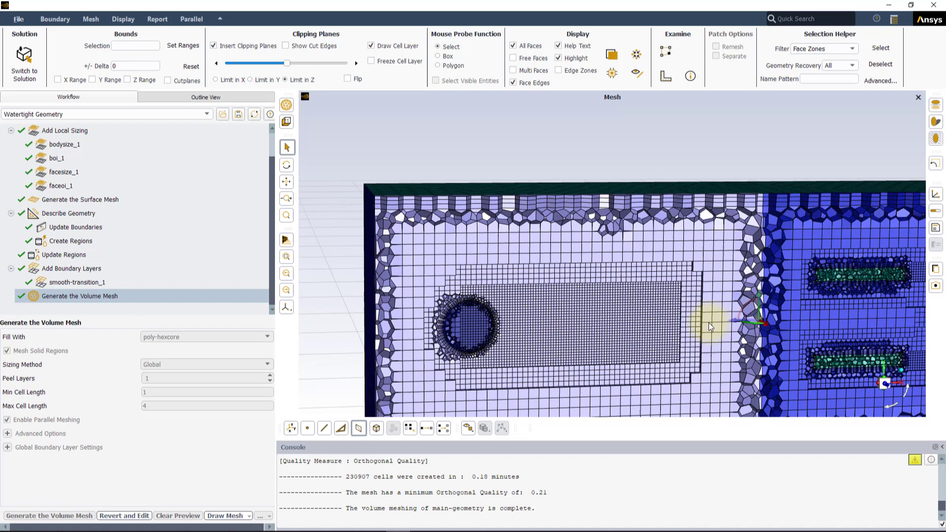
- Examine the volume mesh around the hollow cylinder and in the face-of-influence zone behind it
middle_drag(708, 324, 459, 310)
scroll(679, 303, up, 1)
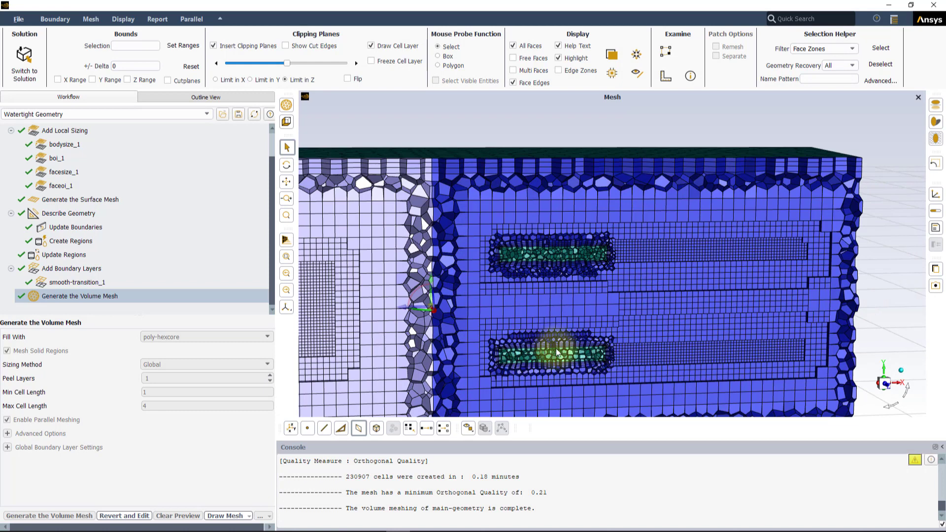
scroll(641, 359, up, 1)
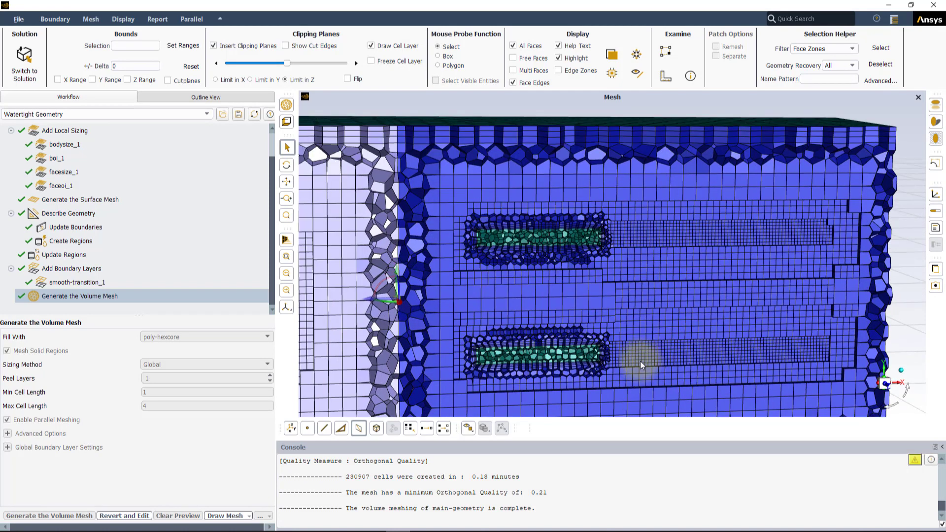
scroll(634, 366, down, 1)
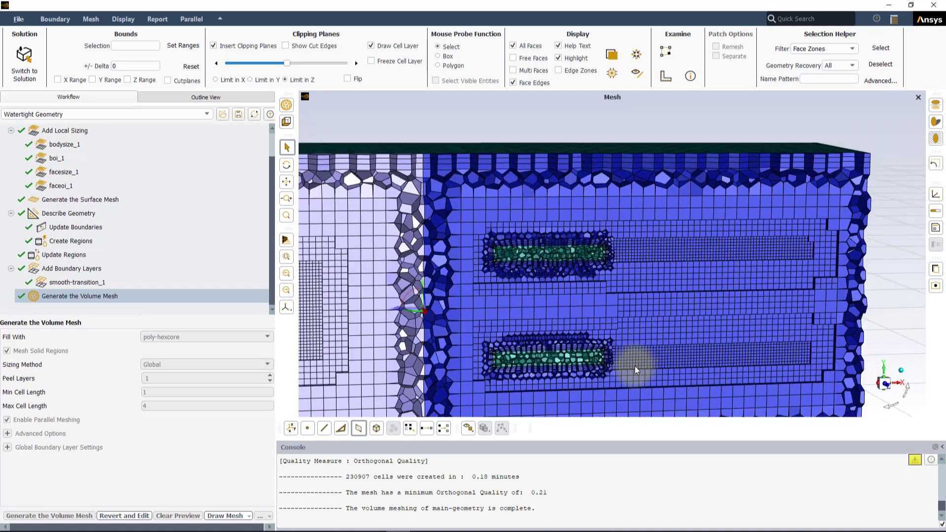
scroll(637, 369, down, 1)
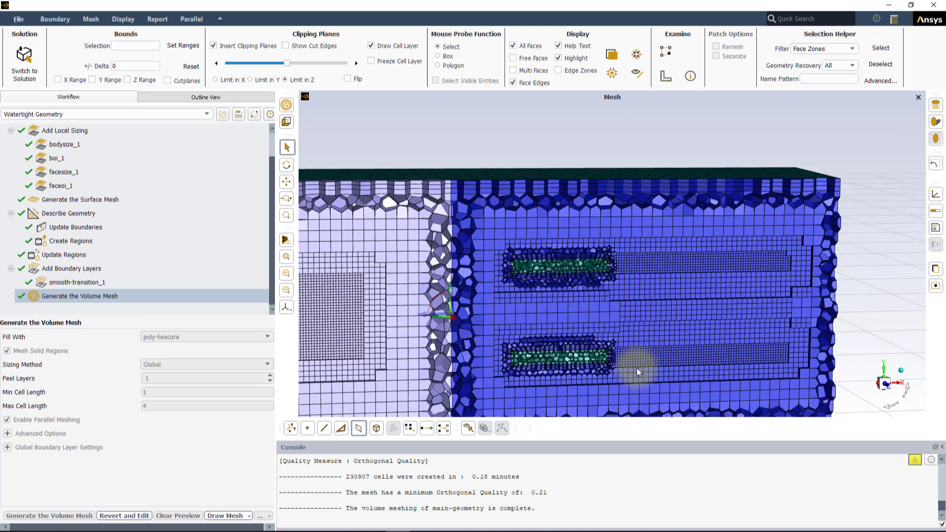